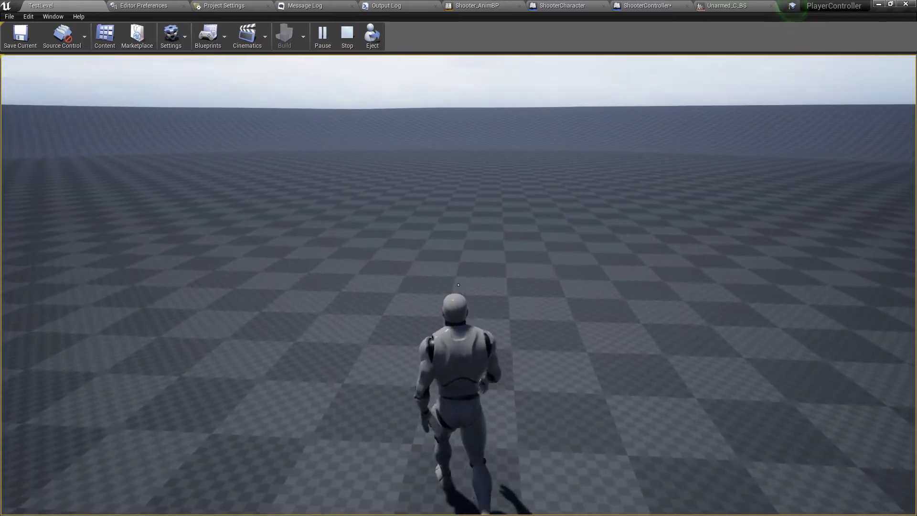
# Sprint the character around the test level, stop, and end the Play In Editor session.
pyautogui.press('shift')
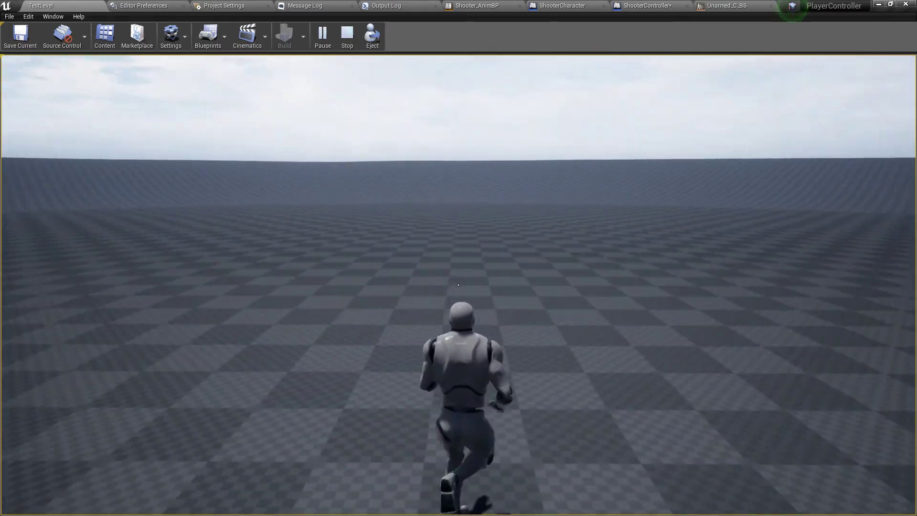
pyautogui.press('w')
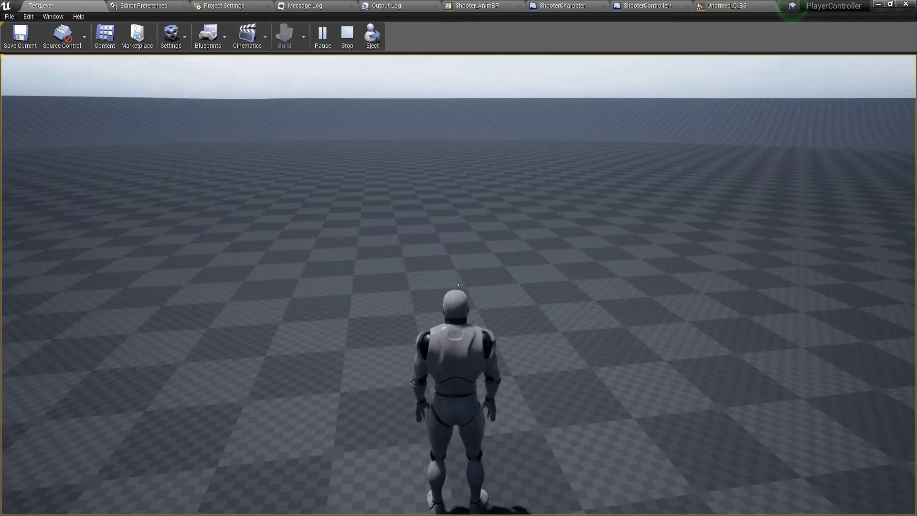
pyautogui.press('Escape')
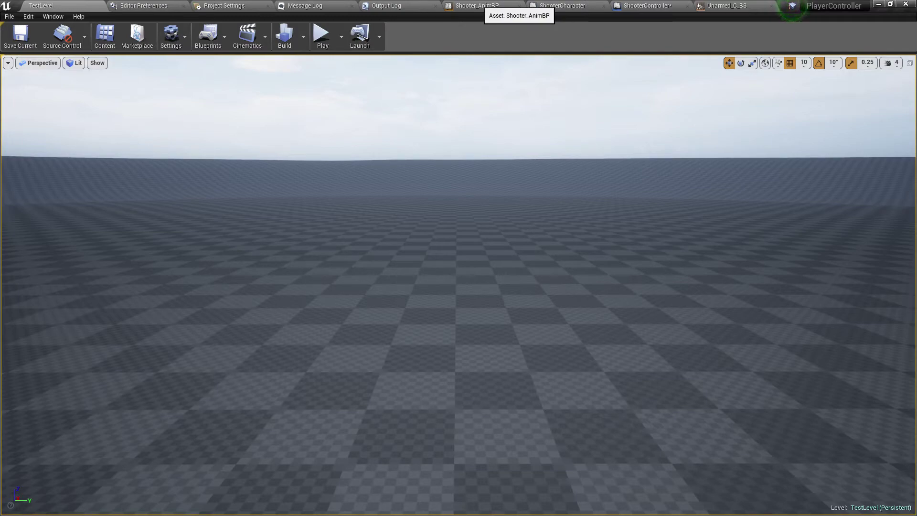
pyautogui.click(565, 7)
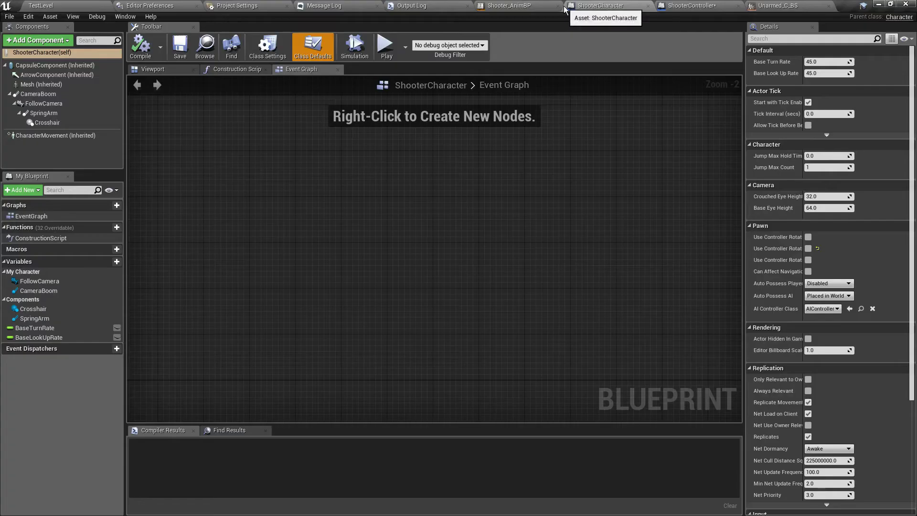
pyautogui.click(69, 133)
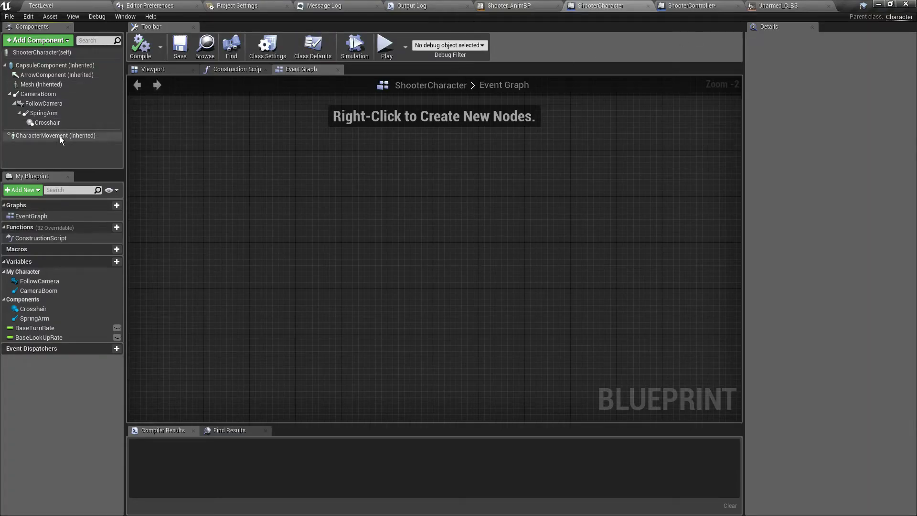
pyautogui.click(60, 138)
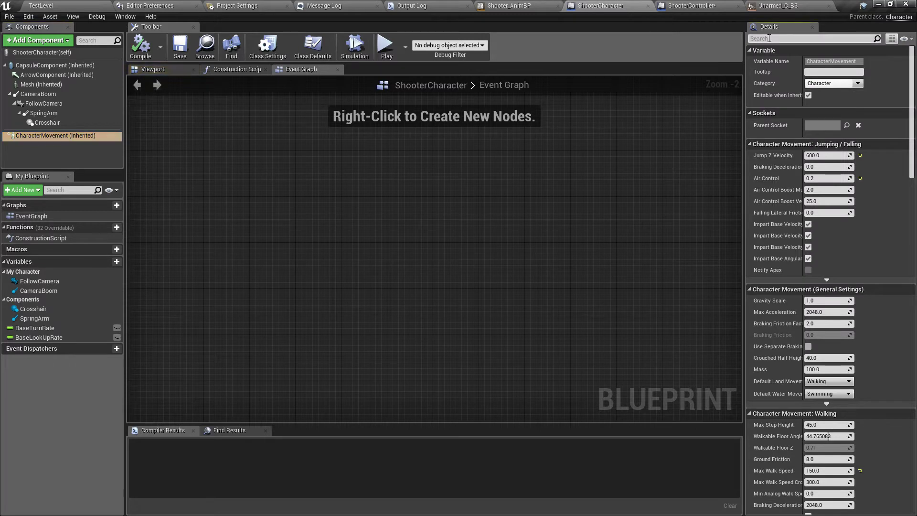
pyautogui.write('orient')
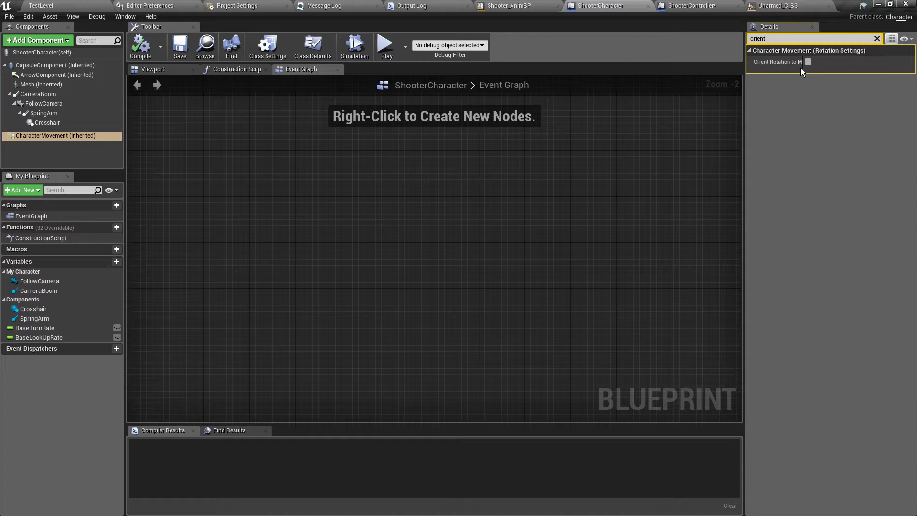
pyautogui.moveTo(804, 67); pyautogui.dragTo(813, 67)
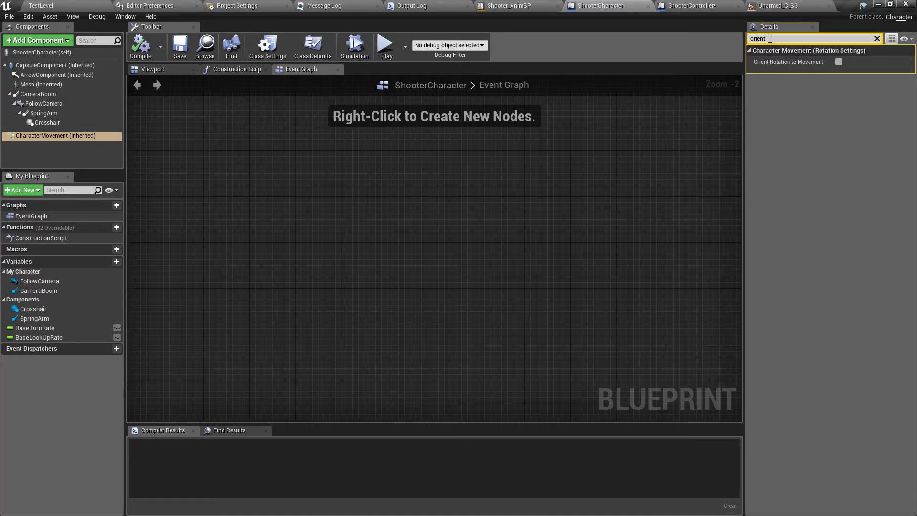
pyautogui.press('BackSpace')
pyautogui.press('BackSpace')
pyautogui.press('BackSpace')
pyautogui.write('cont')
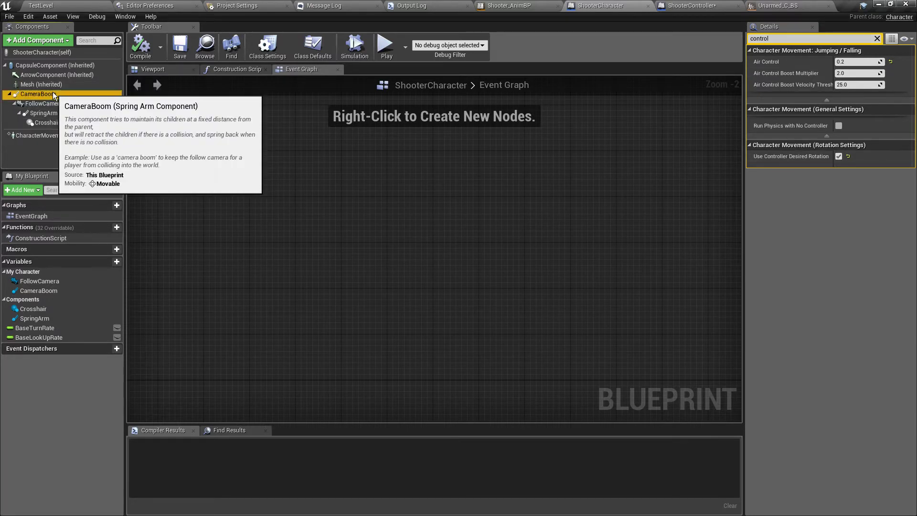
pyautogui.click(52, 94)
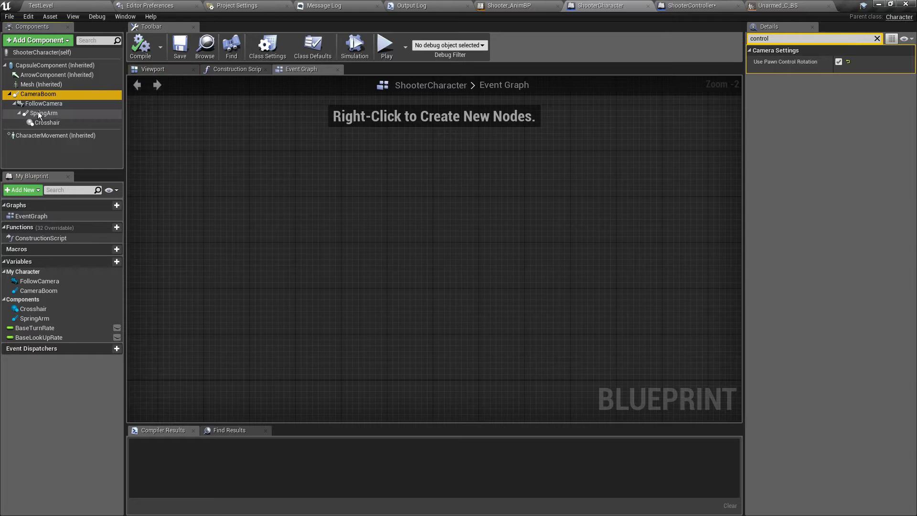
pyautogui.click(48, 104)
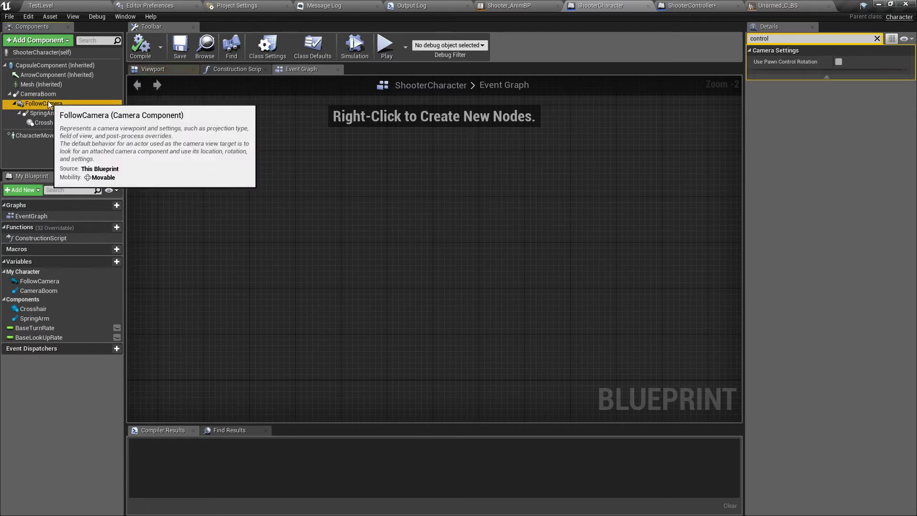
pyautogui.click(61, 54)
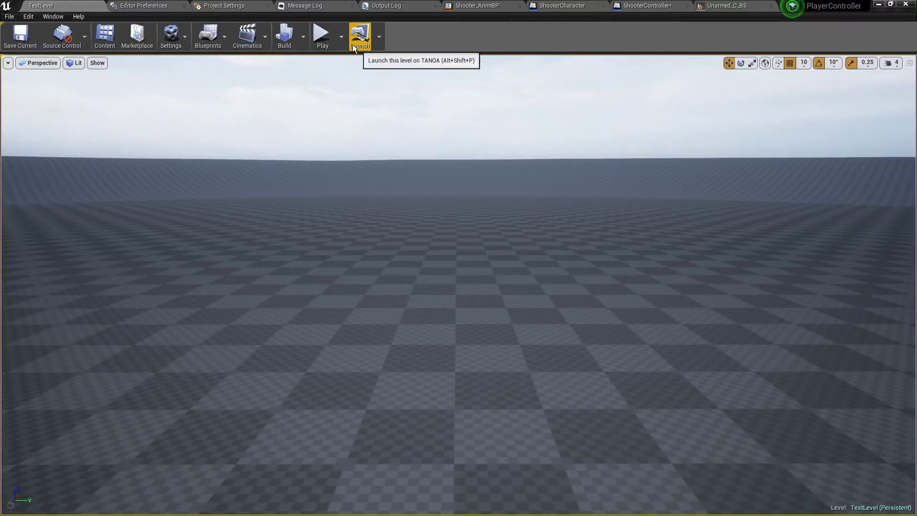
pyautogui.click(322, 36)
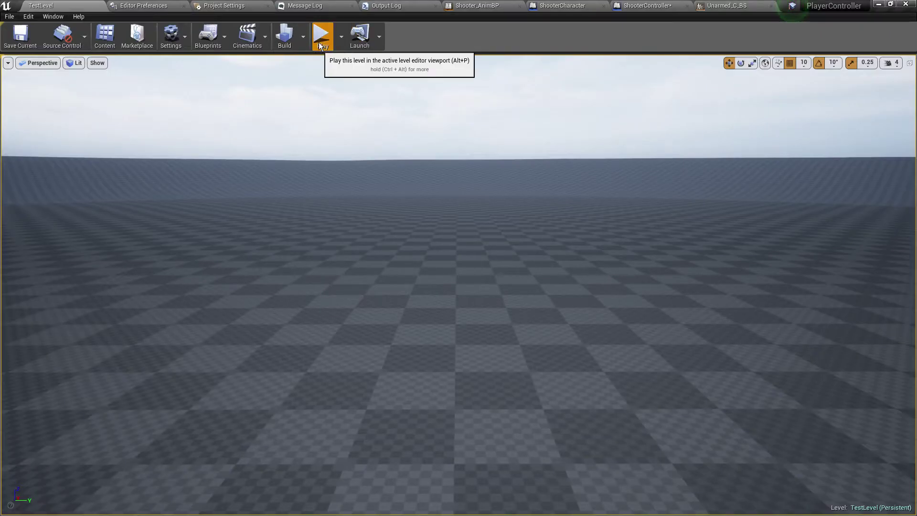
pyautogui.press('w')
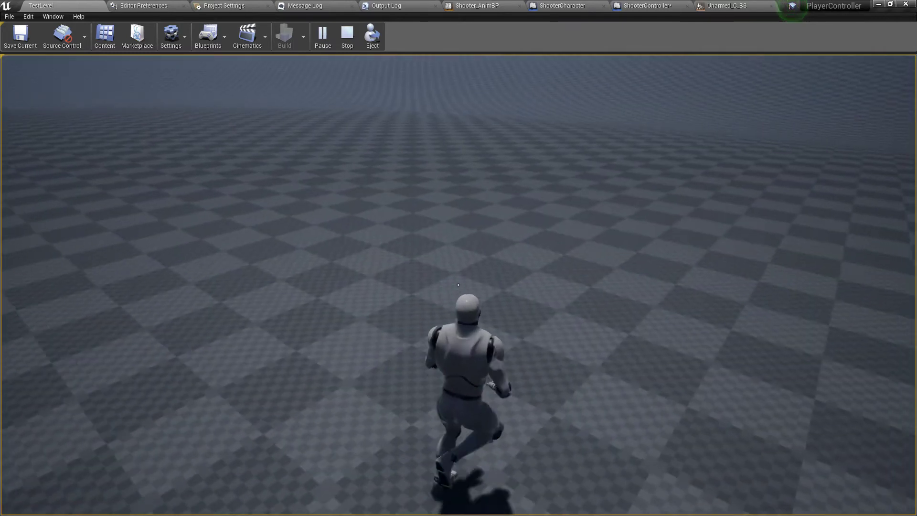
pyautogui.press('Escape')
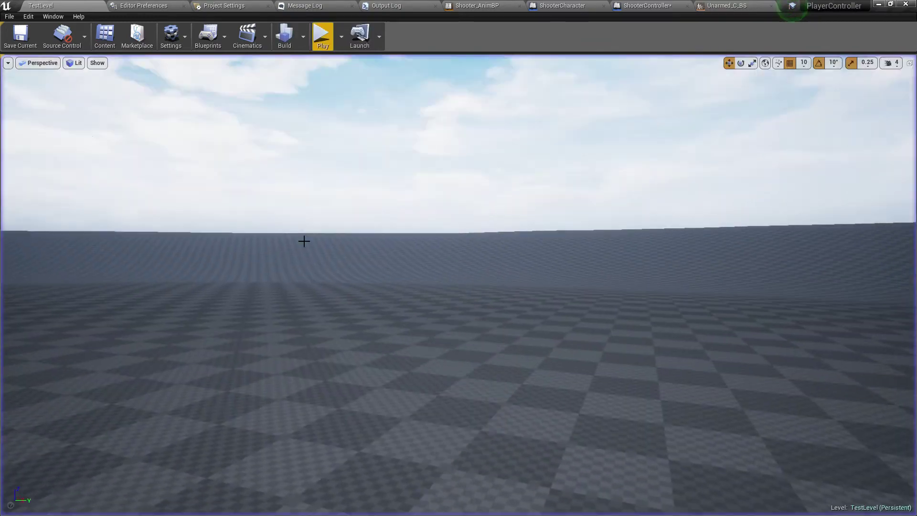
# In Shooter_AnimBP, drill into ShooterState's Unarmed/Idle/Walk/Run state to see Unarmed_BS with Direction and Speed.
pyautogui.click(488, 6)
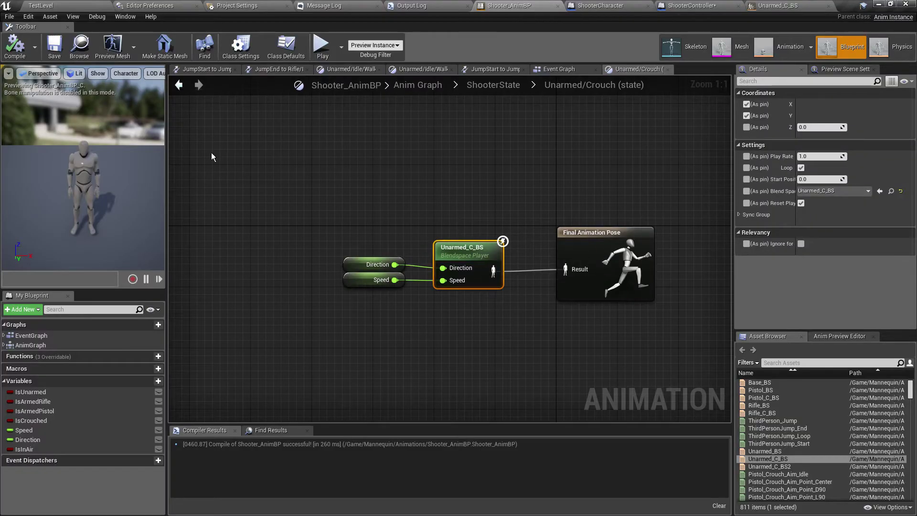
pyautogui.doubleClick(54, 345)
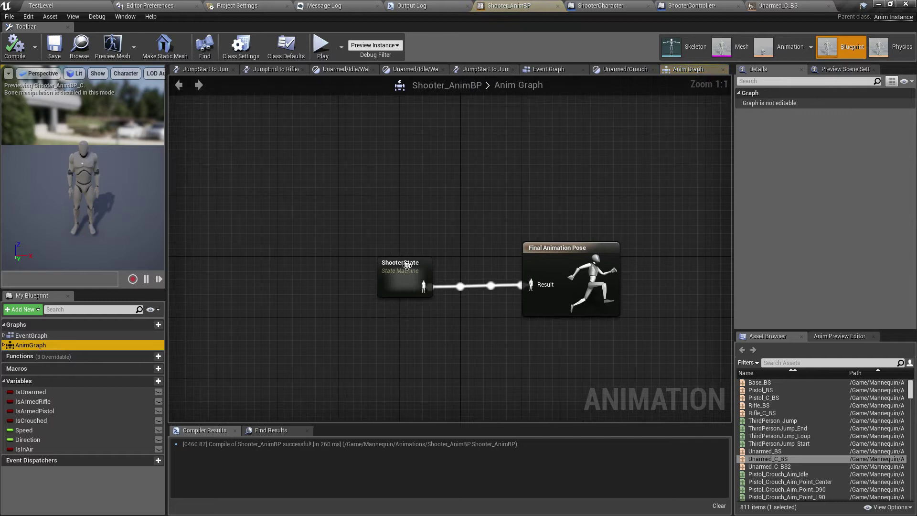
pyautogui.doubleClick(419, 276)
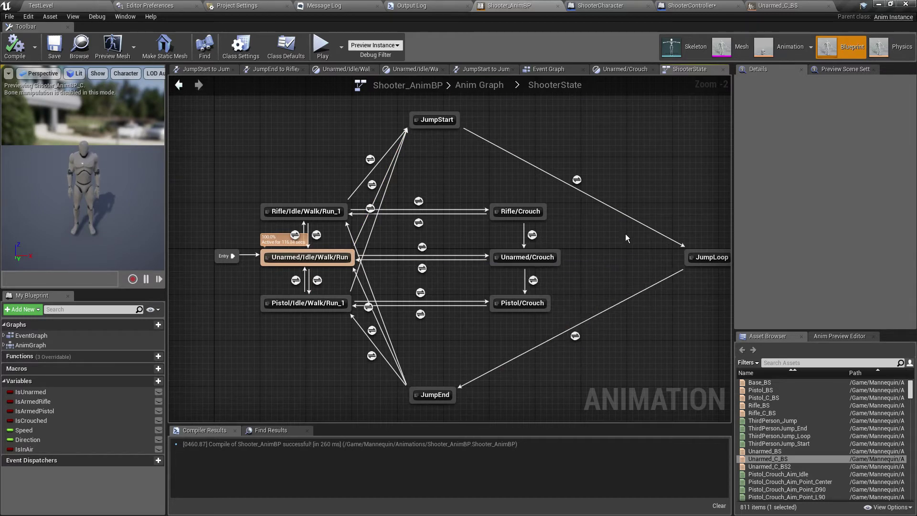
pyautogui.doubleClick(326, 256)
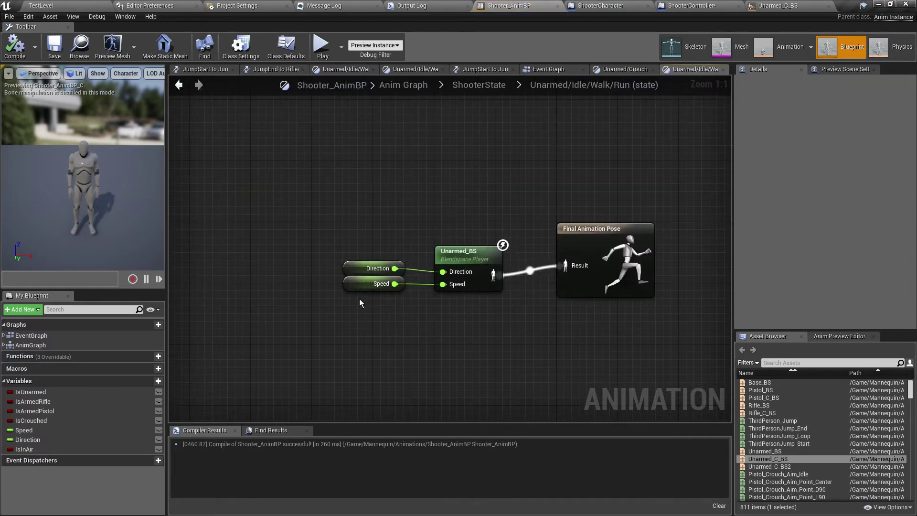
# Inspect the Shooter_AnimBP event graph's Speed and Direction logic around the Calculate Direction node.
pyautogui.click(566, 70)
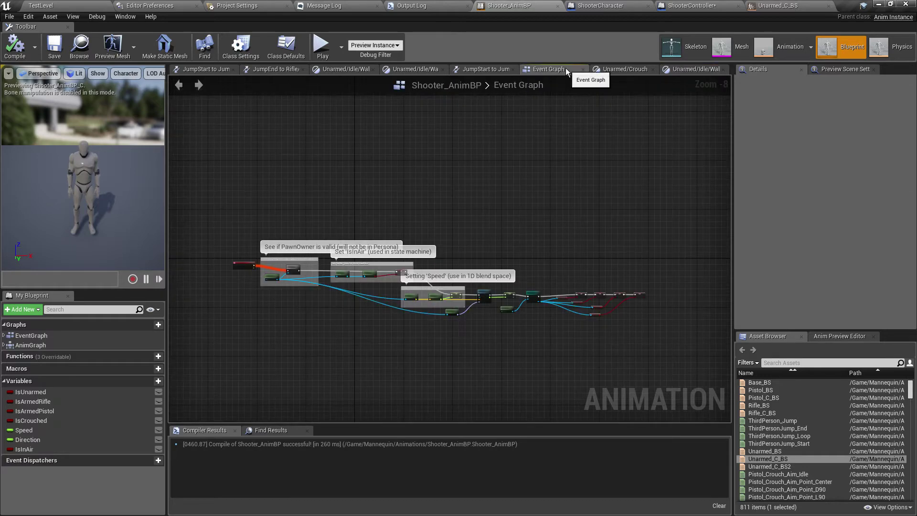
pyautogui.scroll(2, 508, 331)
pyautogui.scroll(3, 384, 296)
pyautogui.scroll(2, 527, 284)
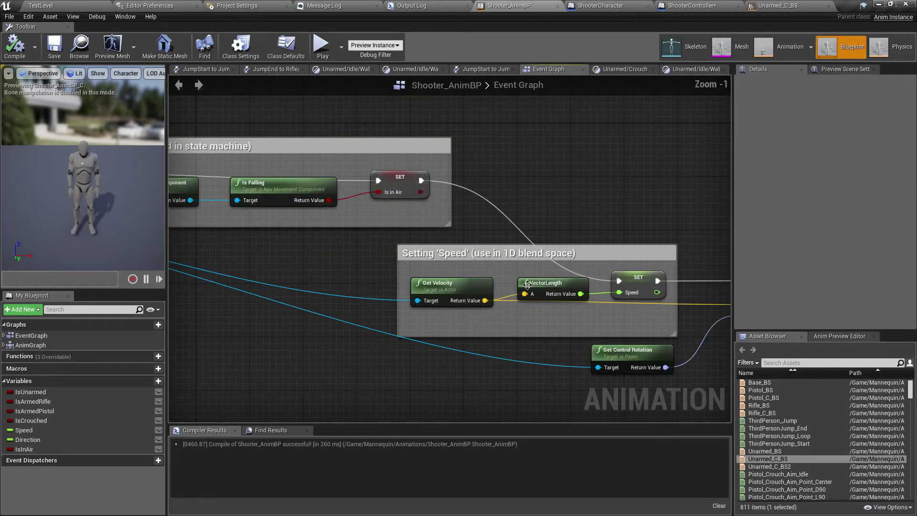
pyautogui.moveTo(511, 368); pyautogui.dragTo(401, 171, button='right')
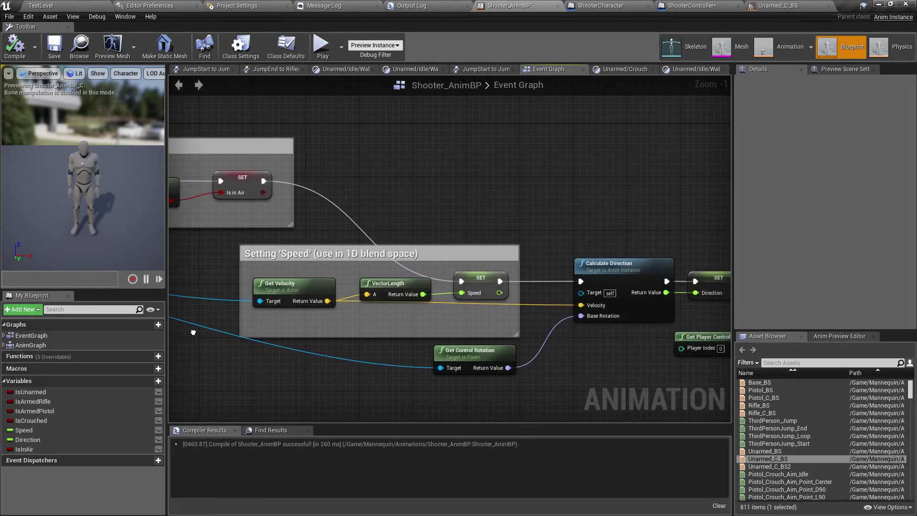
pyautogui.moveTo(499, 153); pyautogui.dragTo(511, 149, button='right')
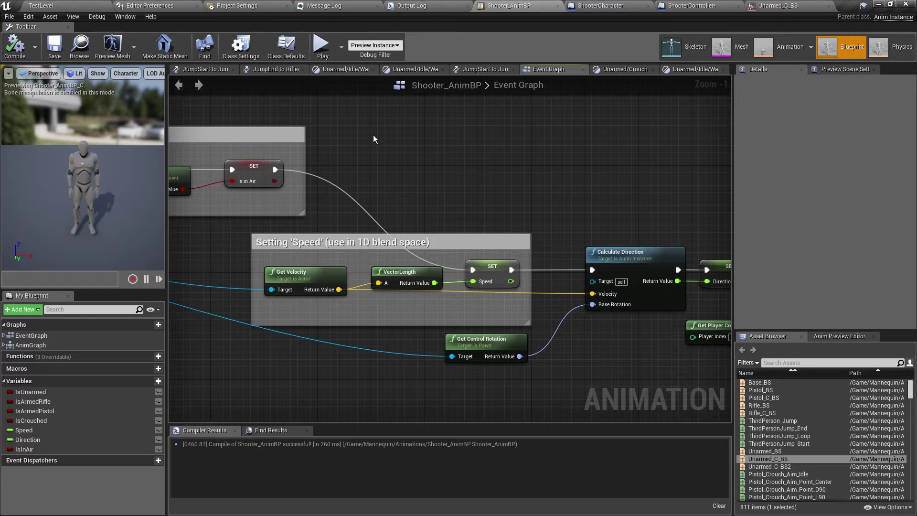
# Glance at Unarmed_C_BS, then go back through ShooterState's Unarmed/Idle/Walk/Run state to open Unarmed_BS.
pyautogui.click(788, 46)
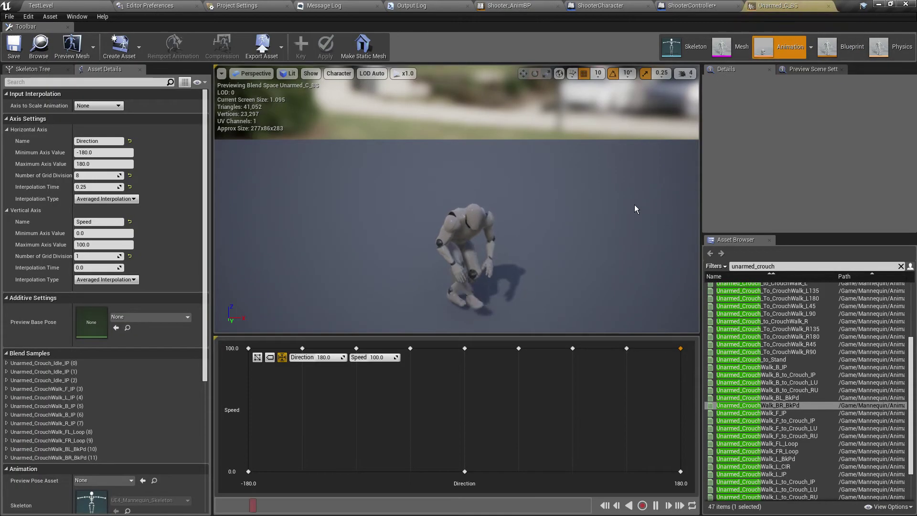
pyautogui.click(833, 53)
pyautogui.doubleClick(47, 344)
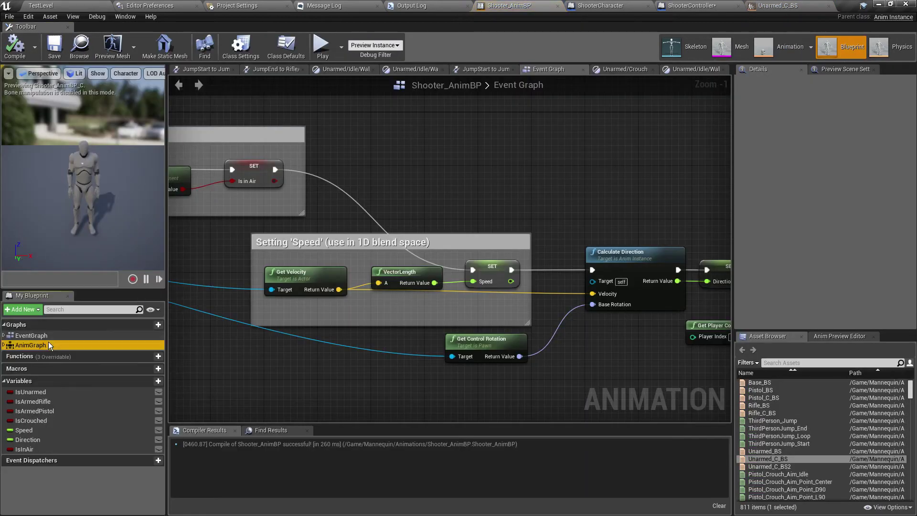
pyautogui.doubleClick(412, 284)
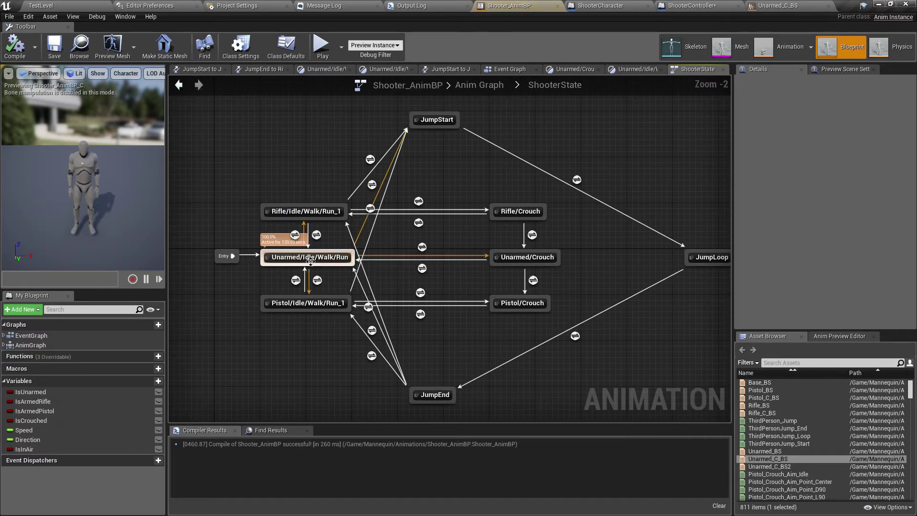
pyautogui.doubleClick(315, 256)
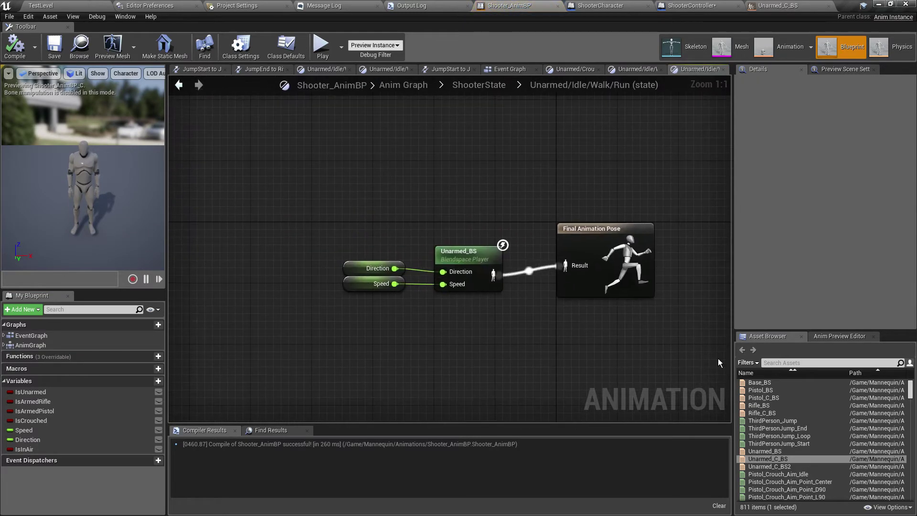
pyautogui.doubleClick(466, 260)
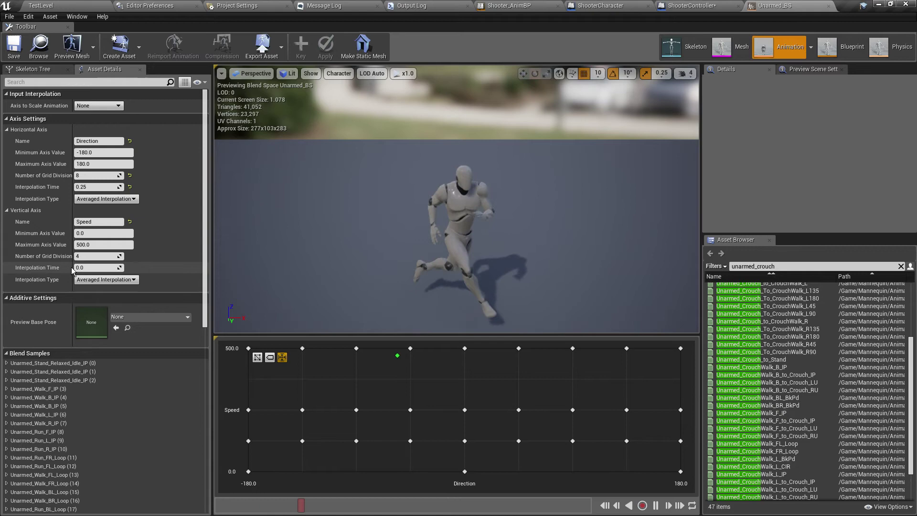
pyautogui.scroll(-2, 100, 287)
pyautogui.scroll(-3, 131, 321)
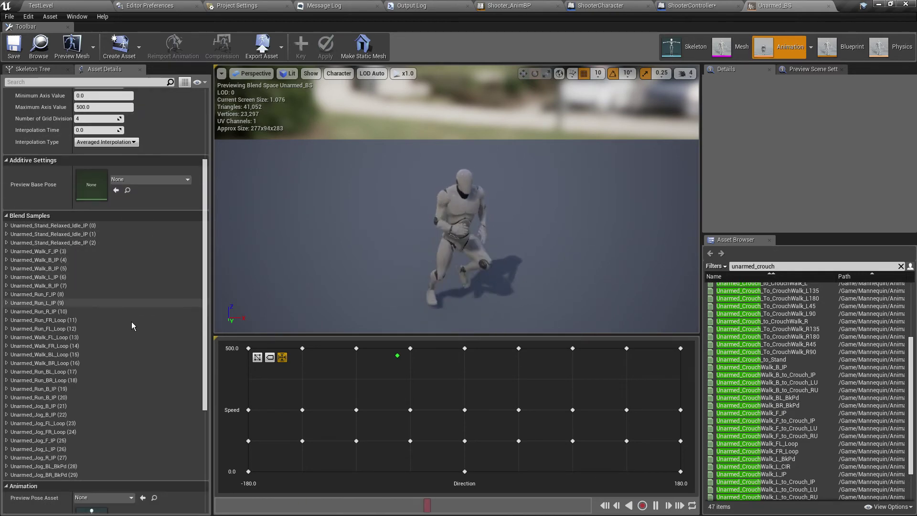
pyautogui.scroll(-2, 126, 352)
pyautogui.scroll(-1, 123, 361)
pyautogui.scroll(-4, 123, 362)
pyautogui.scroll(-2, 86, 373)
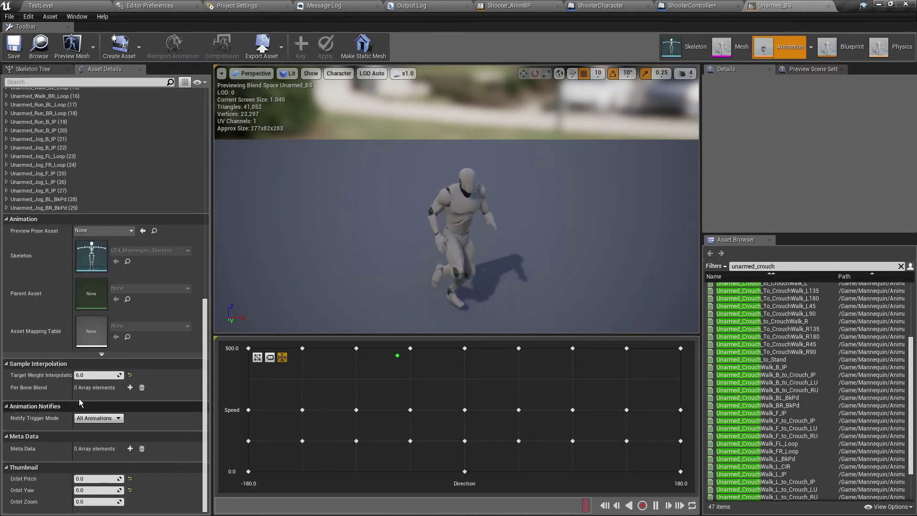
pyautogui.moveTo(98, 375)
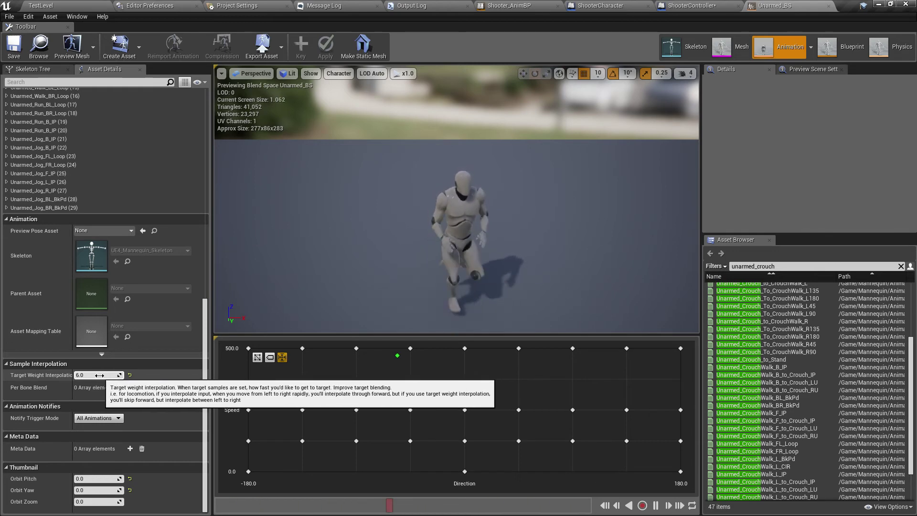
pyautogui.scroll(2, 100, 215)
pyautogui.scroll(5, 518, 234)
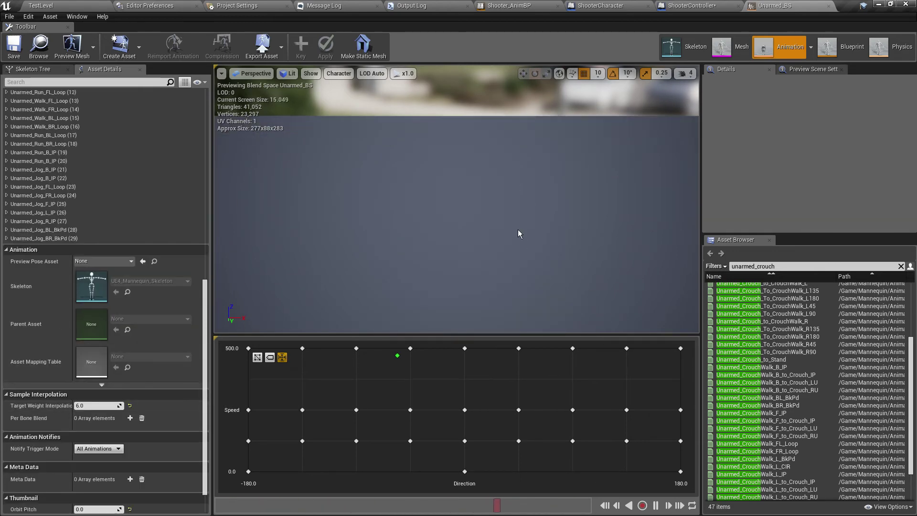
pyautogui.scroll(-3, 518, 233)
pyautogui.scroll(-3, 518, 234)
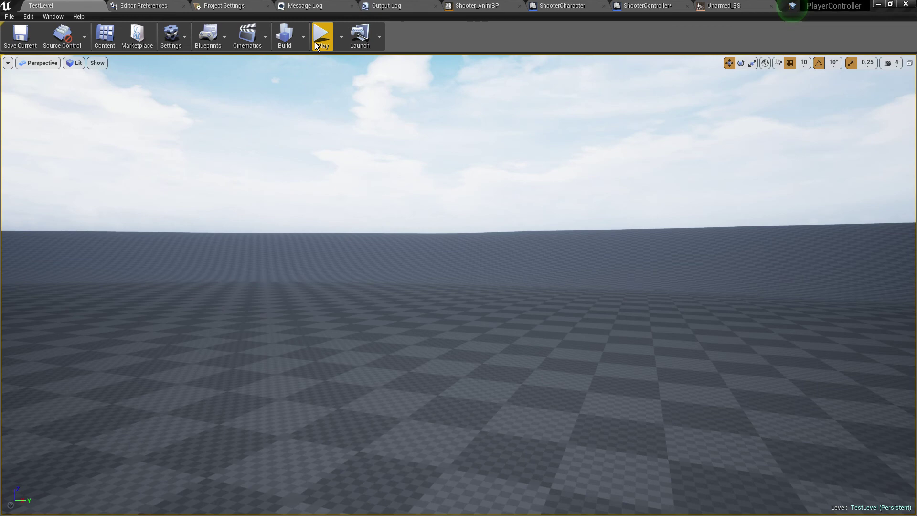
# Start a new Play In Editor session of TestLevel to test the movement animations.
pyautogui.click(321, 31)
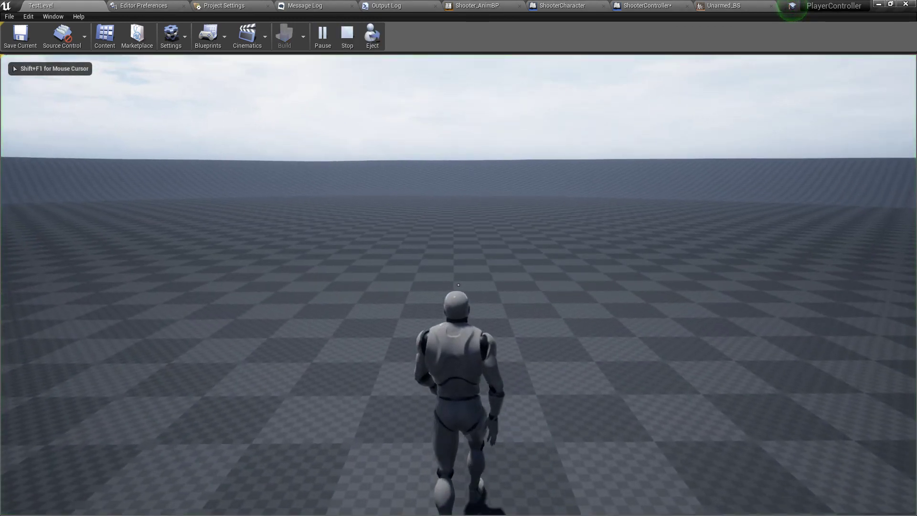